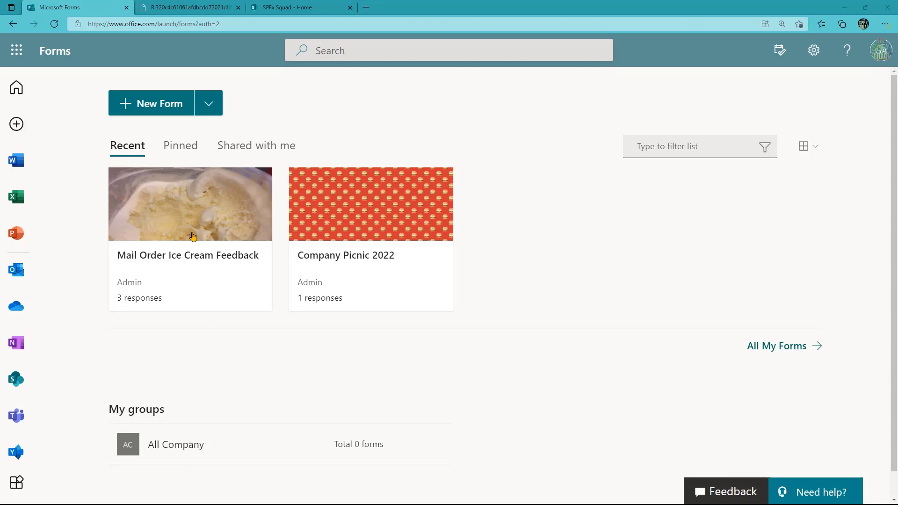
- Open the Mail Order Ice Cream Feedback form from the Recent list in Forms
left_click(198, 197)
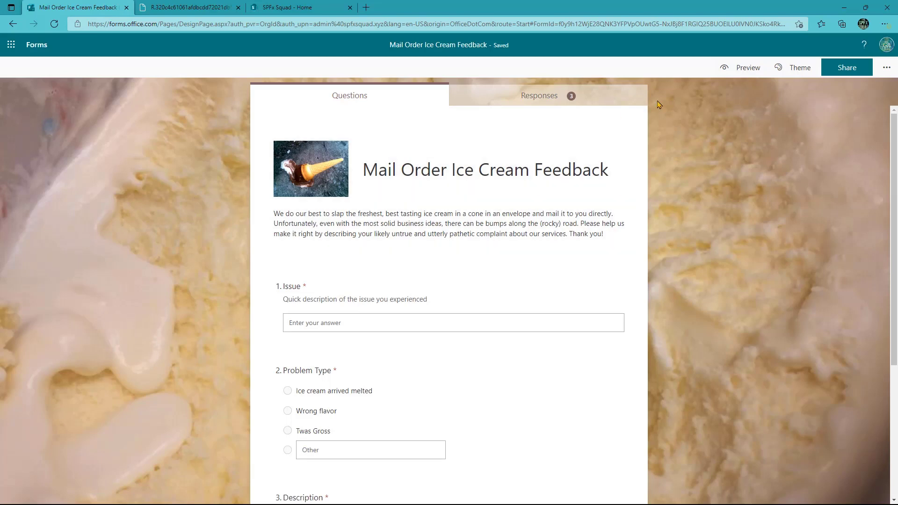
left_click(746, 73)
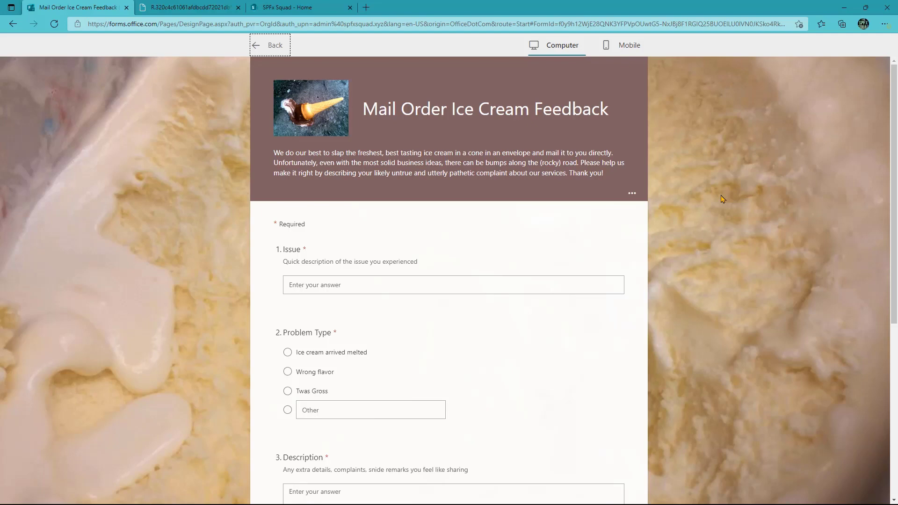
scroll(723, 199, "down", 3)
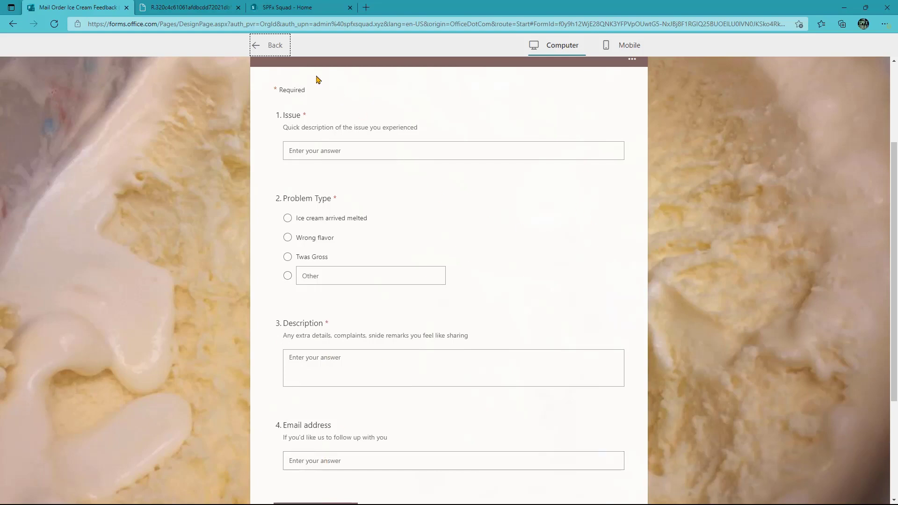
left_click(270, 45)
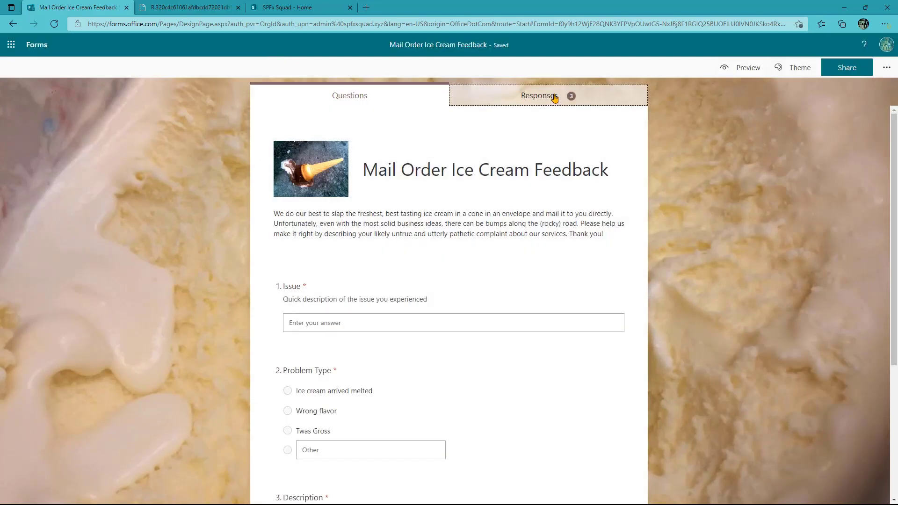
- Export the 3 responses to Excel and open Mail Order Ice Cream Feedback(1-3).xlsx
left_click(554, 96)
mouse_move(505, 411)
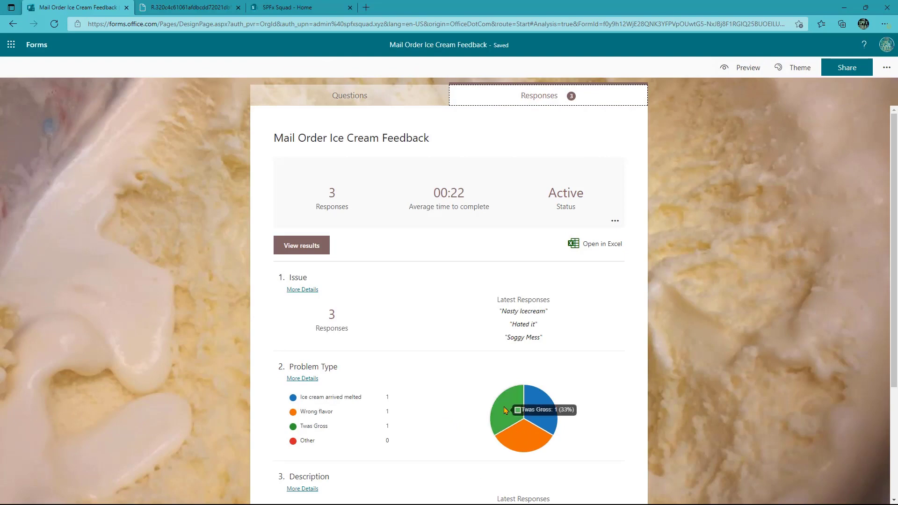
left_click(601, 244)
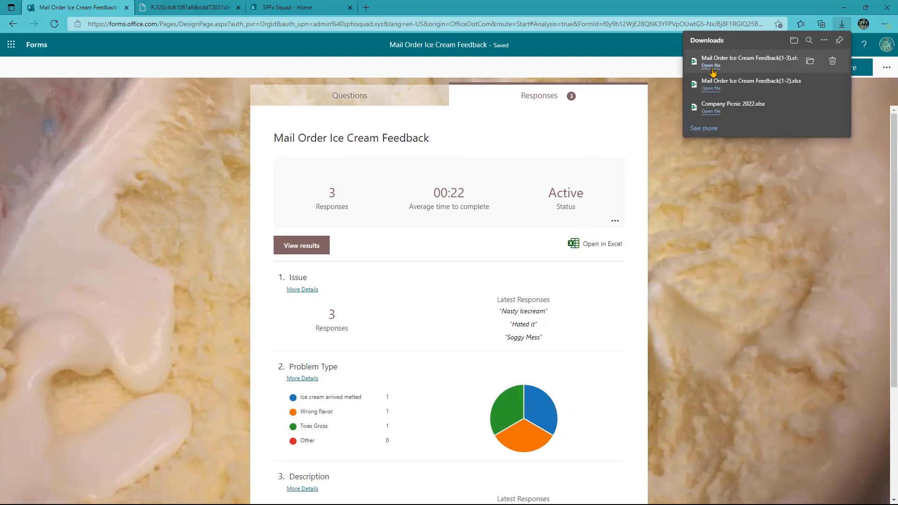
left_click(711, 65)
scroll(599, 276, "down", 3)
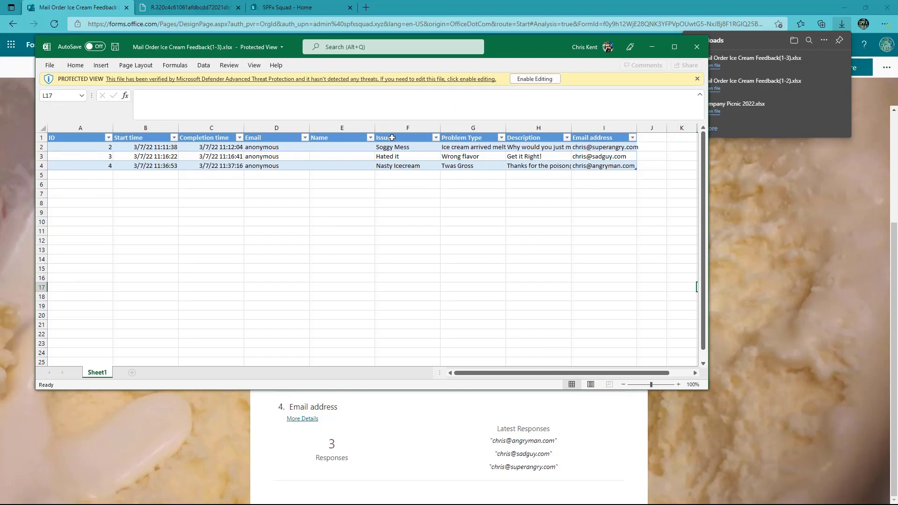
left_click_drag(392, 137, 625, 168)
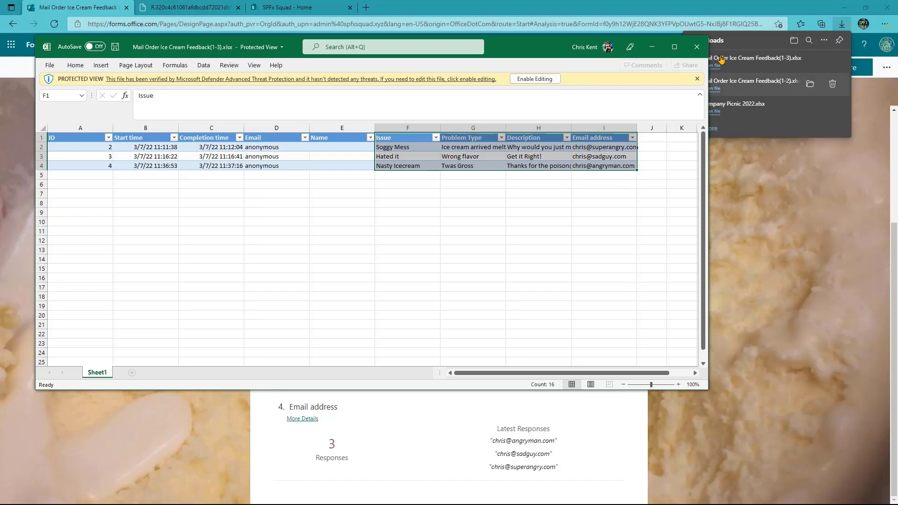
left_click(696, 47)
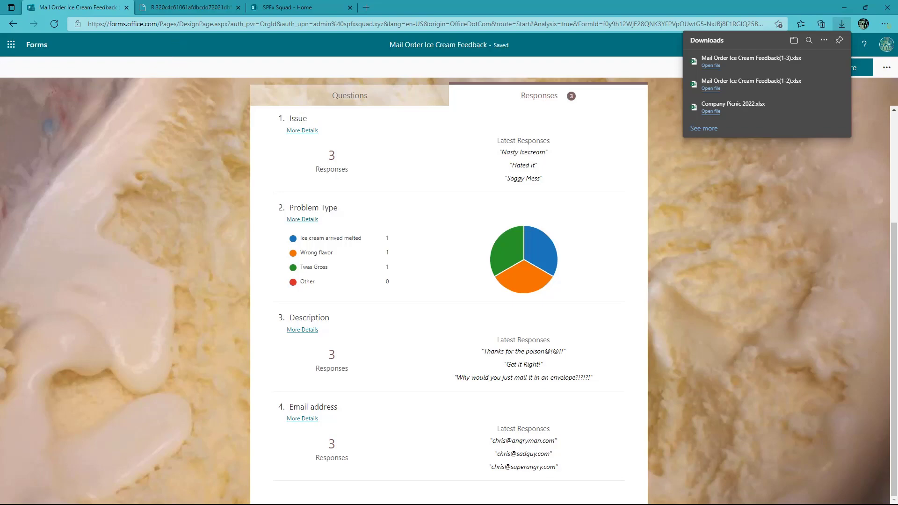
- Launch Power Automate from the app launcher and go to Create
left_click(12, 44)
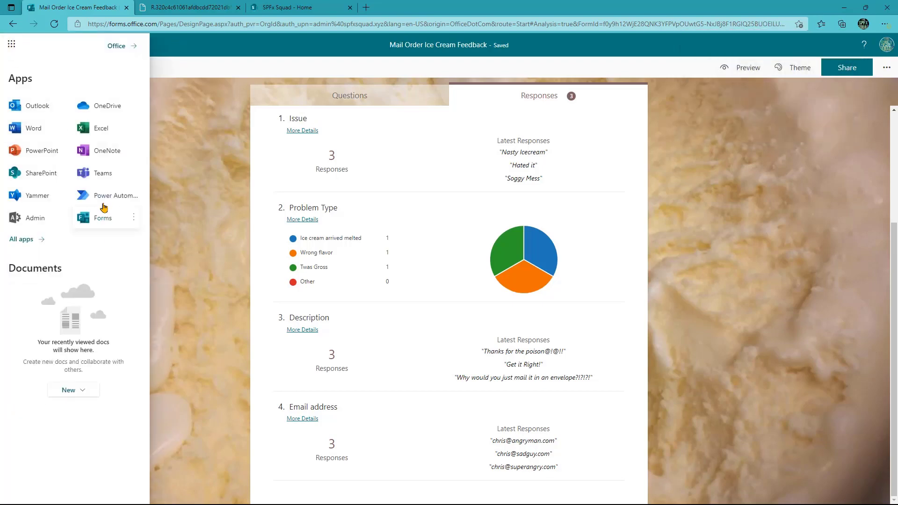
left_click(105, 196)
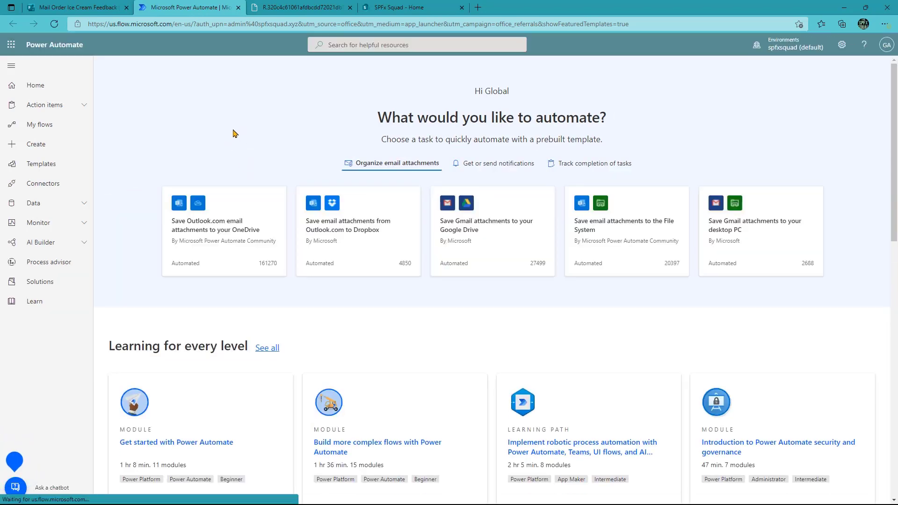
left_click(59, 150)
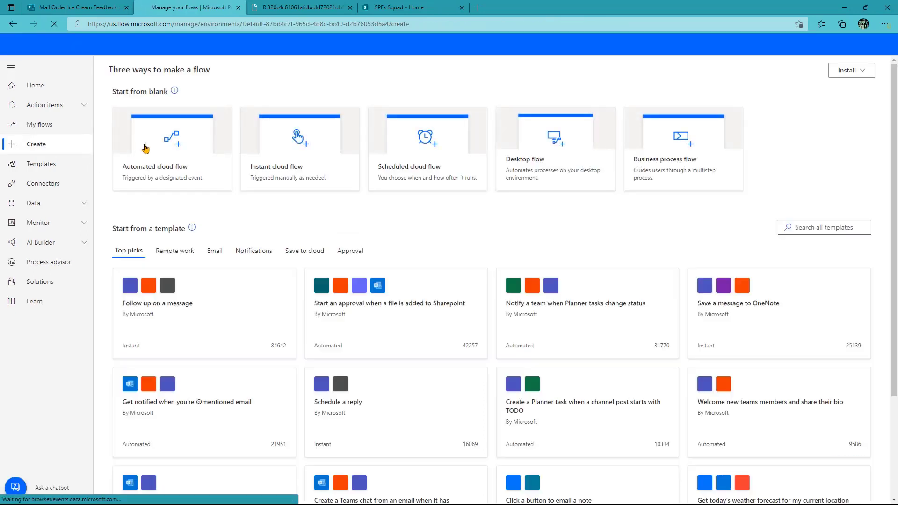
- Search templates for 'forms' and open Record form responses in SharePoint
left_click(814, 227)
type("forms")
key("Return")
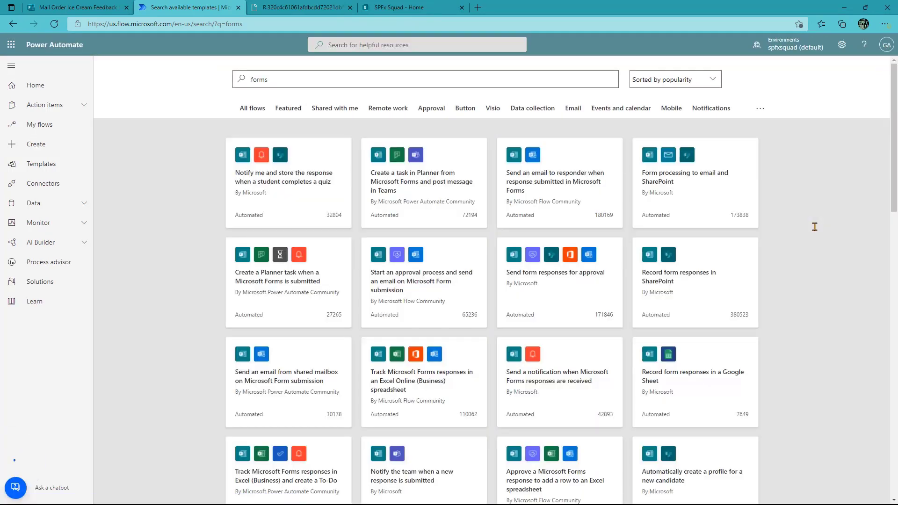
left_click(682, 285)
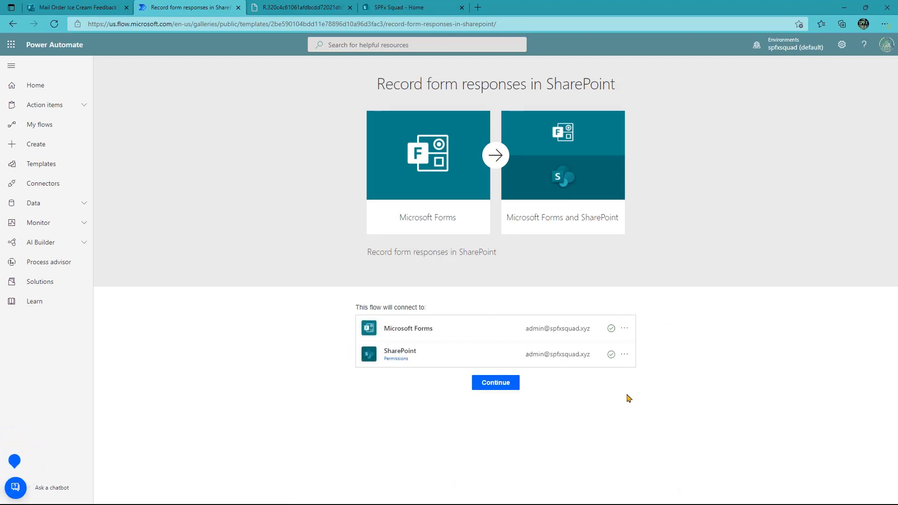
- Continue with the template and set both Form Id fields to Mail Order Ice Cream Feedback
left_click(493, 383)
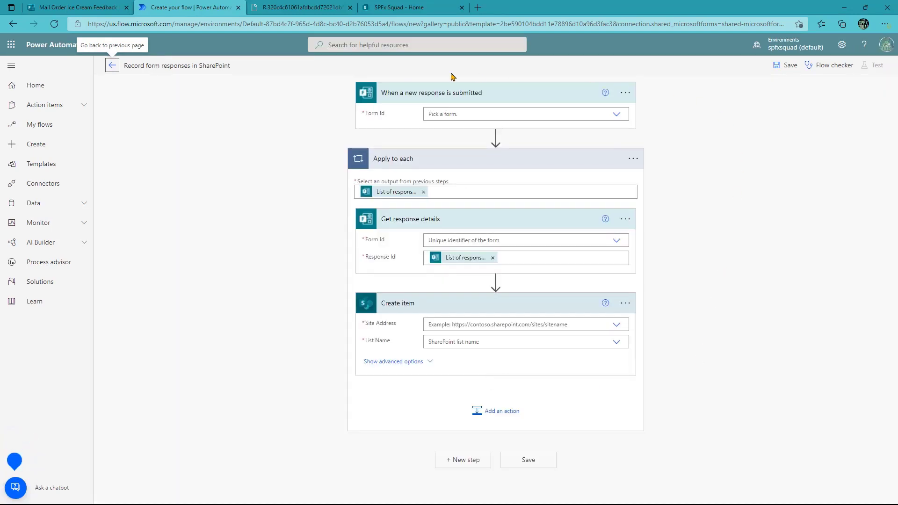
left_click(464, 114)
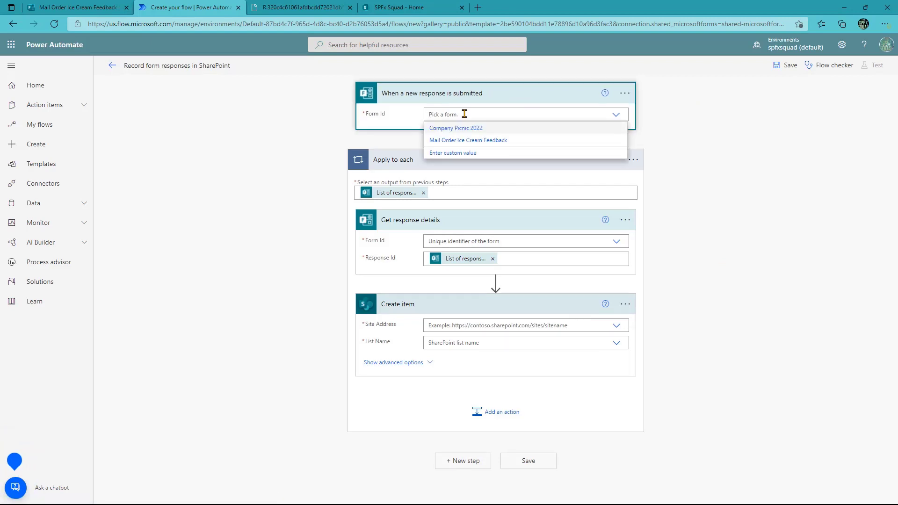
left_click(480, 141)
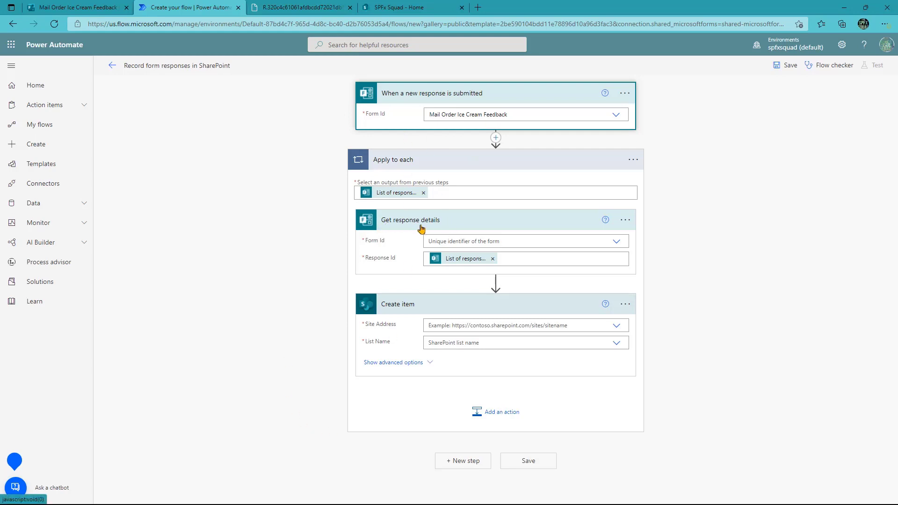
left_click(615, 243)
left_click(491, 268)
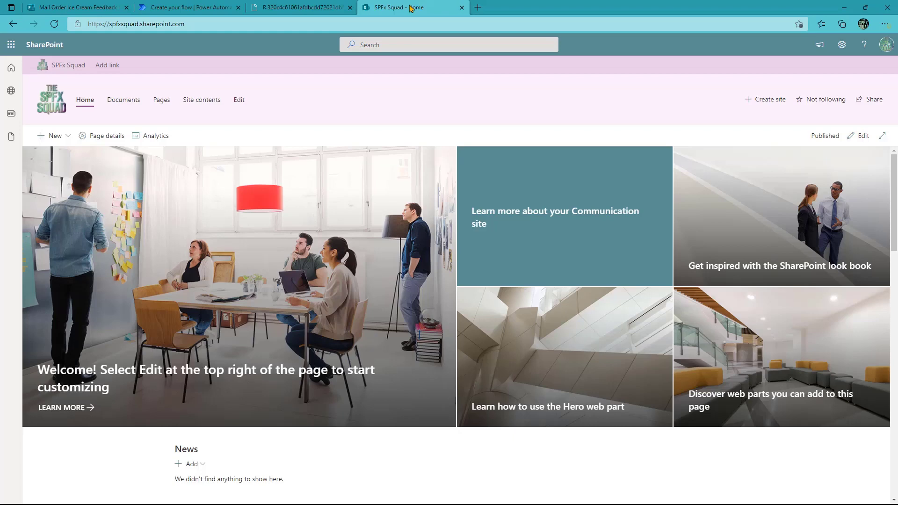
- Start a new SharePoint list from Excel by uploading Mail Order Ice Cream Feedback(1-3).xlsx
left_click(52, 136)
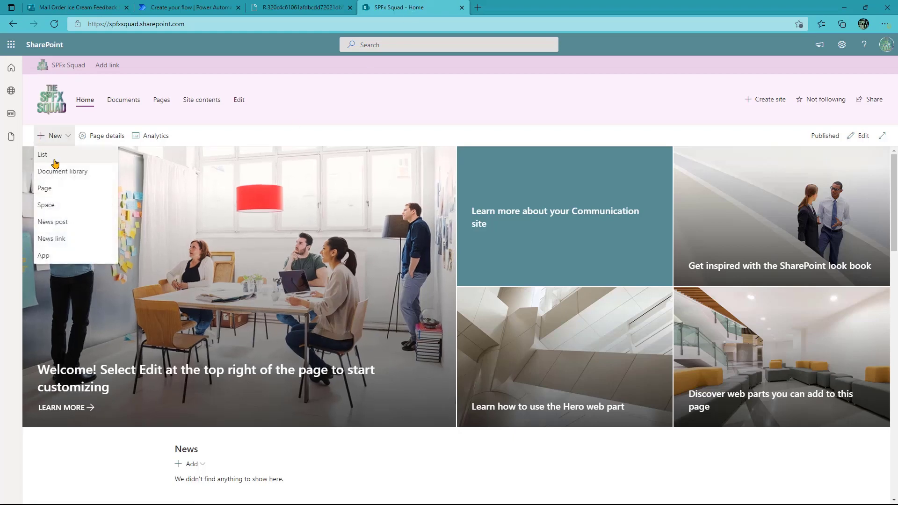
left_click(43, 154)
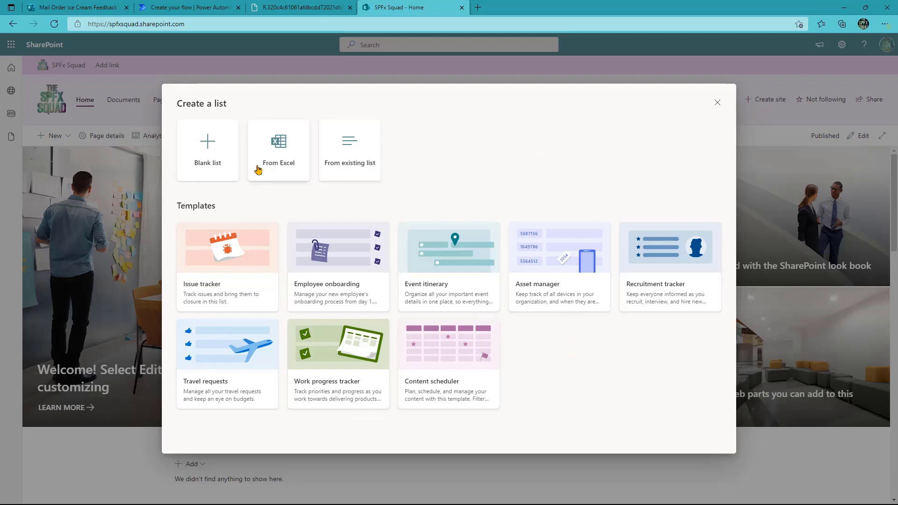
left_click(269, 156)
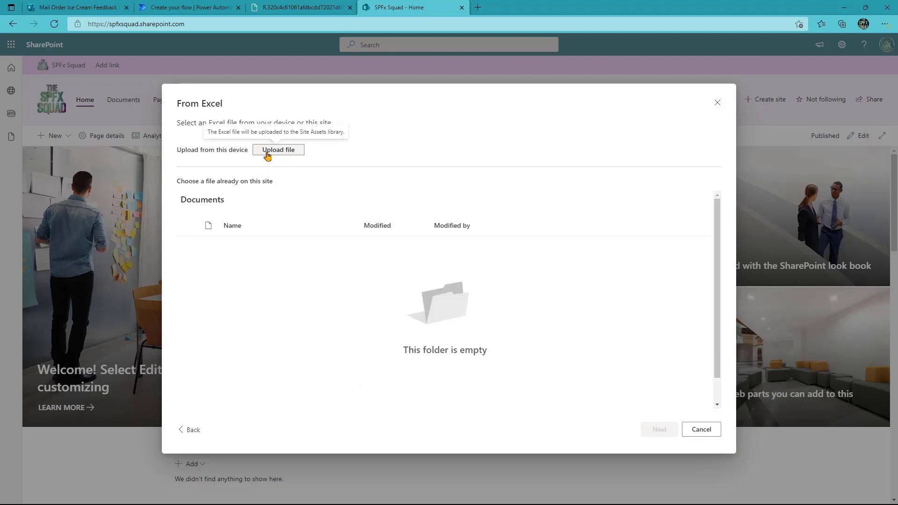
left_click(272, 157)
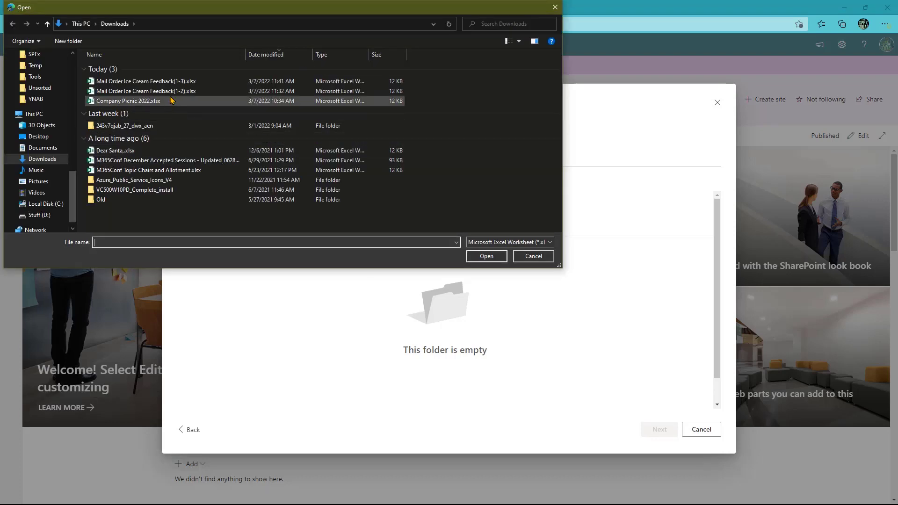
left_click(174, 81)
left_click(486, 256)
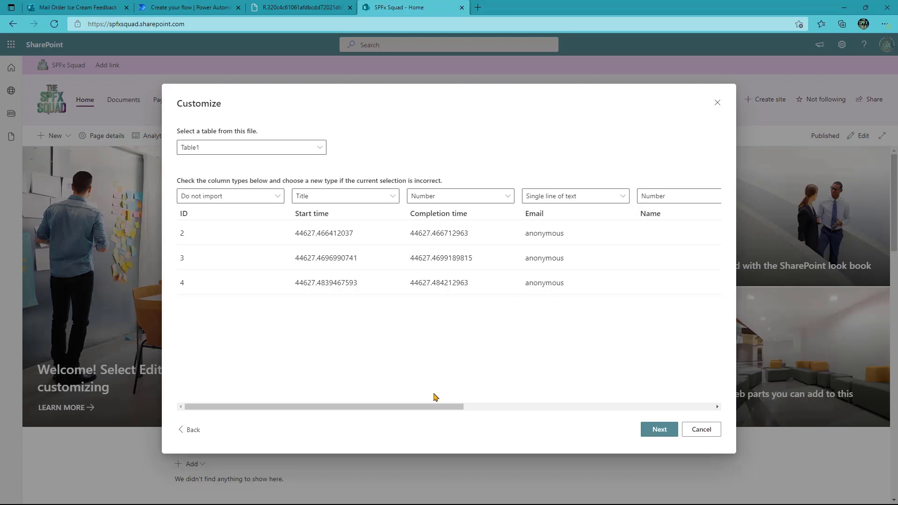
- Make Issue the Title, keep Problem Type single line, and set Description to multiple lines
left_click_drag(434, 407, 747, 431)
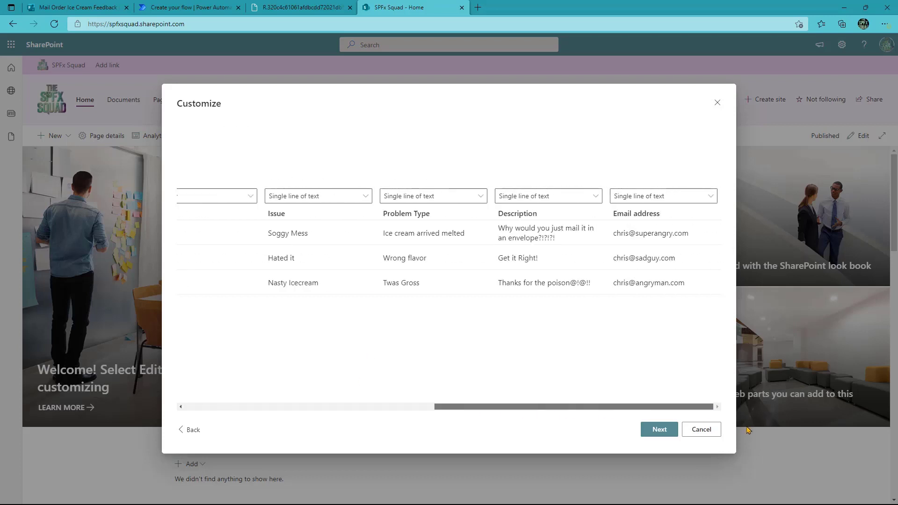
left_click(299, 196)
left_click(292, 262)
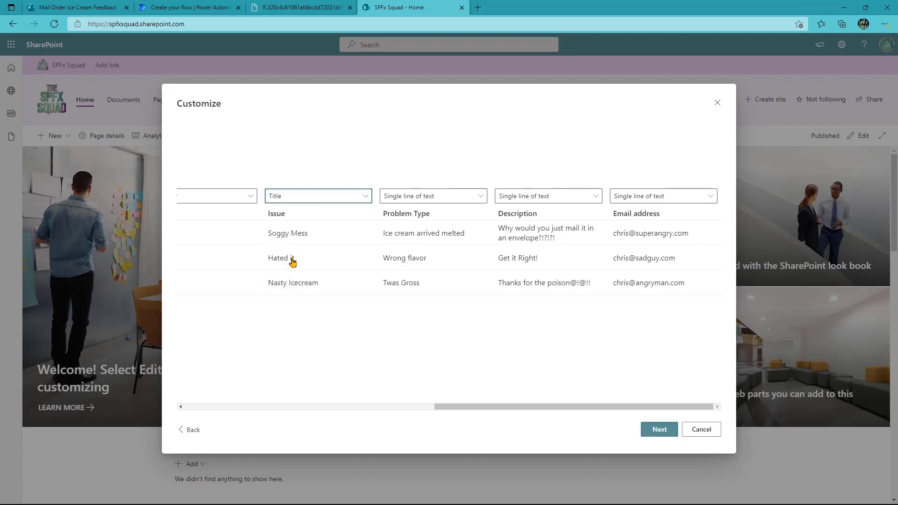
left_click(449, 198)
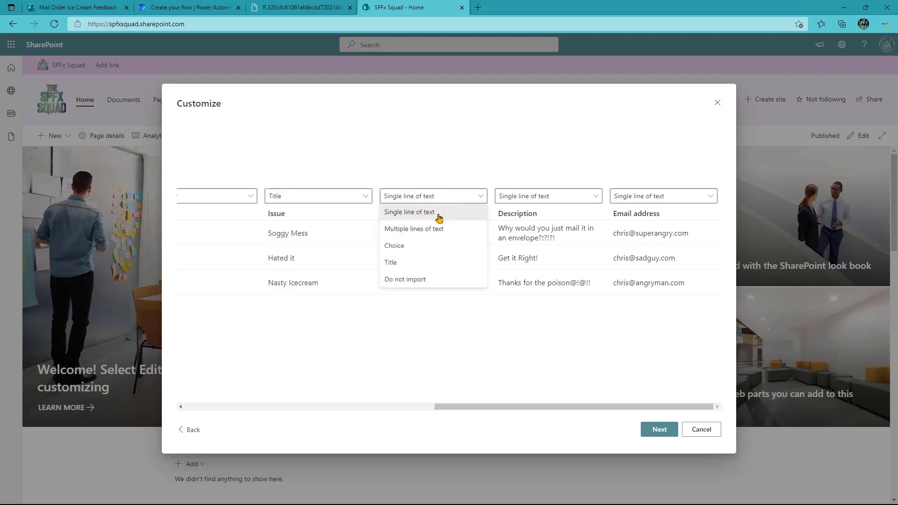
left_click(438, 213)
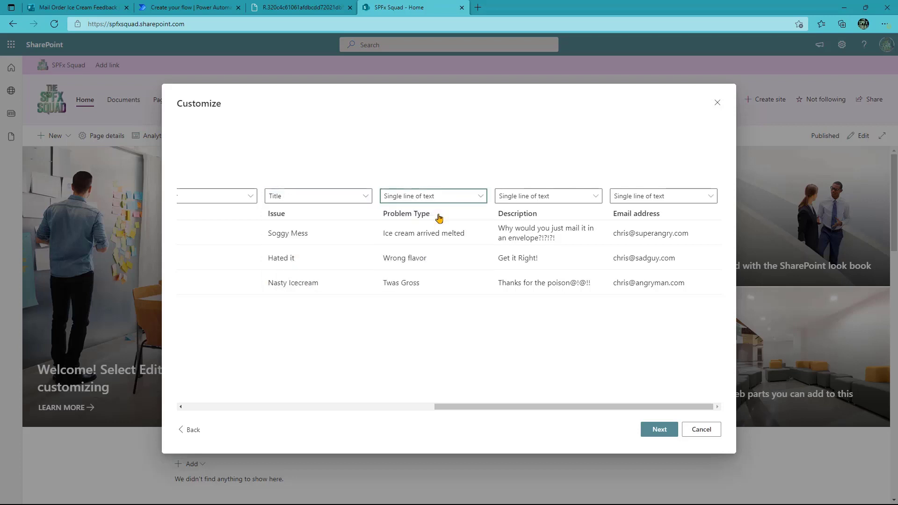
left_click(531, 196)
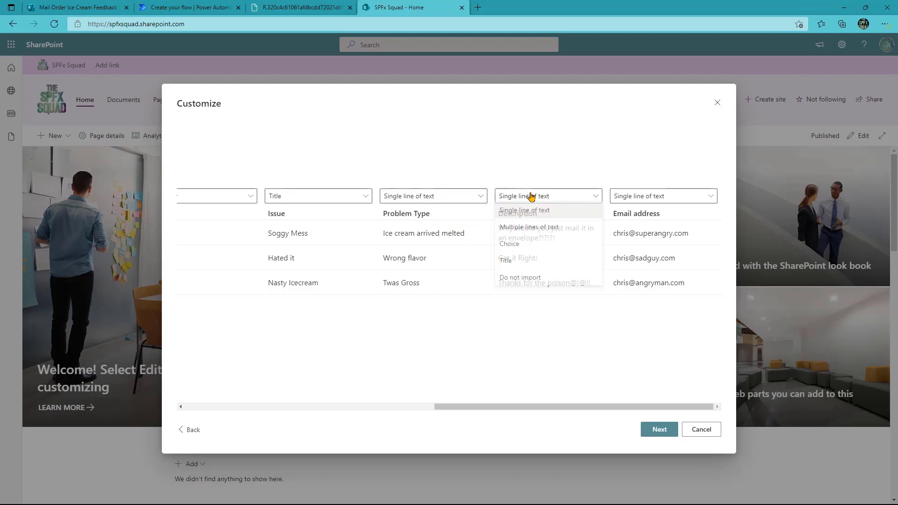
left_click(555, 213)
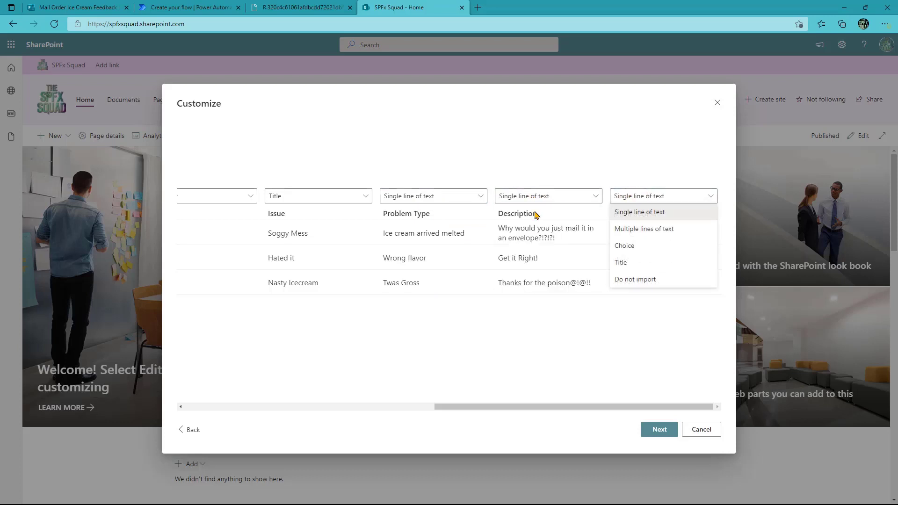
left_click(542, 197)
left_click(538, 229)
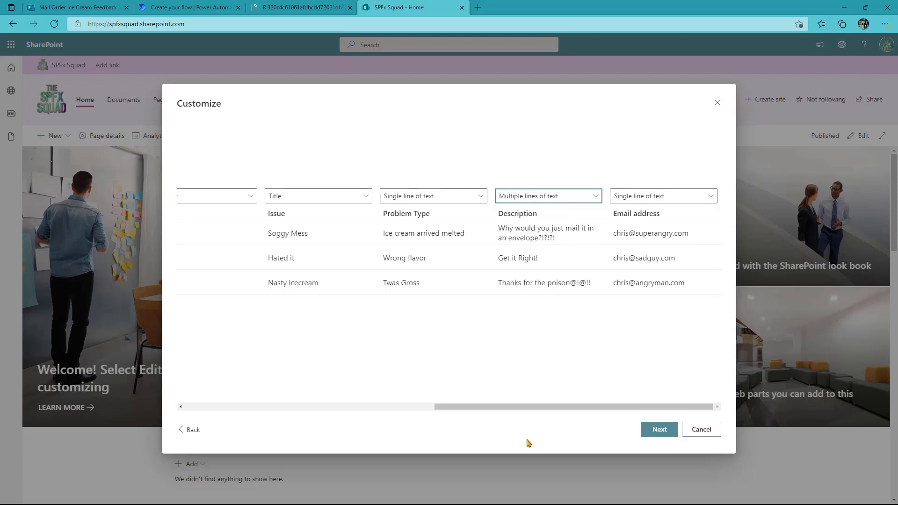
- Exclude Name, Email, Completion time, Start time and ID from import, then continue
left_click_drag(532, 407, 355, 411)
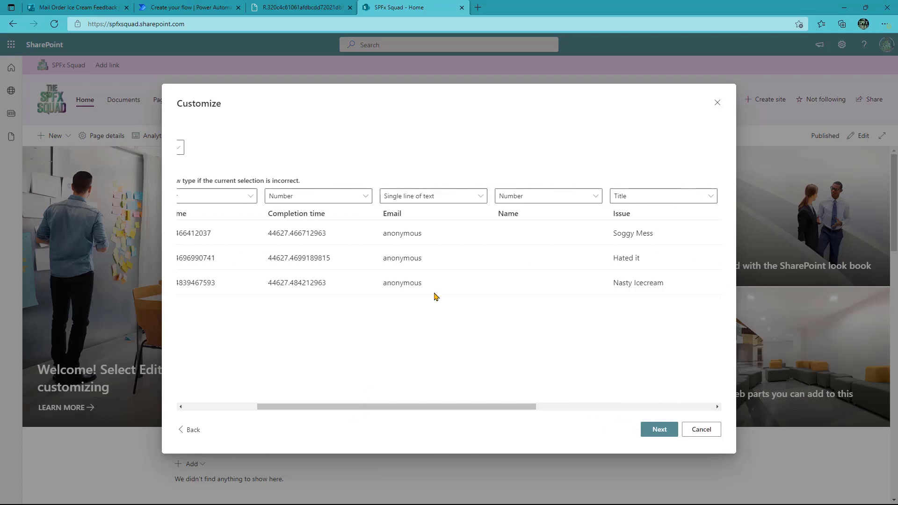
left_click(501, 196)
left_click(530, 337)
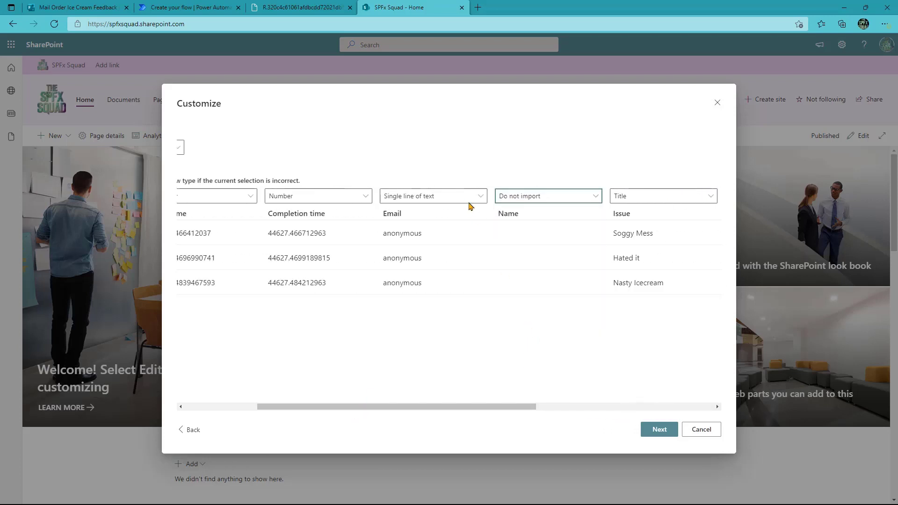
left_click(470, 203)
left_click(418, 283)
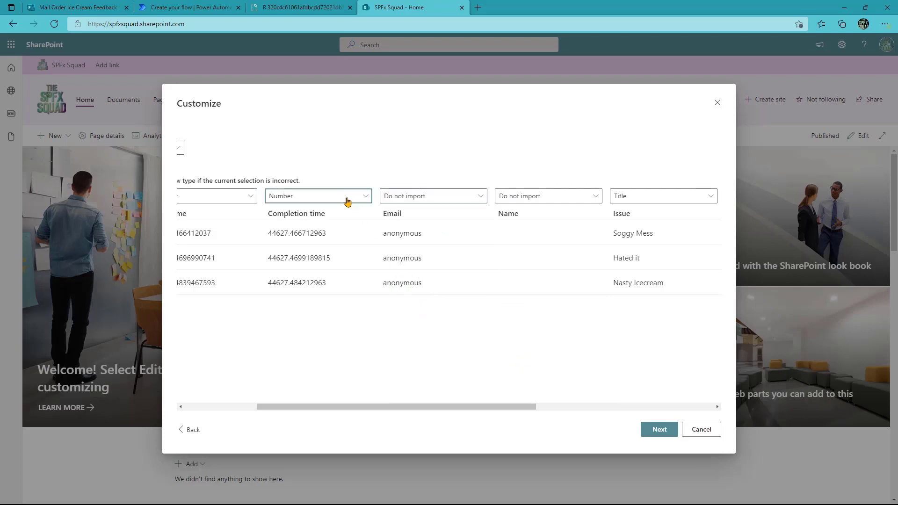
left_click(347, 201)
left_click(318, 328)
left_click(217, 196)
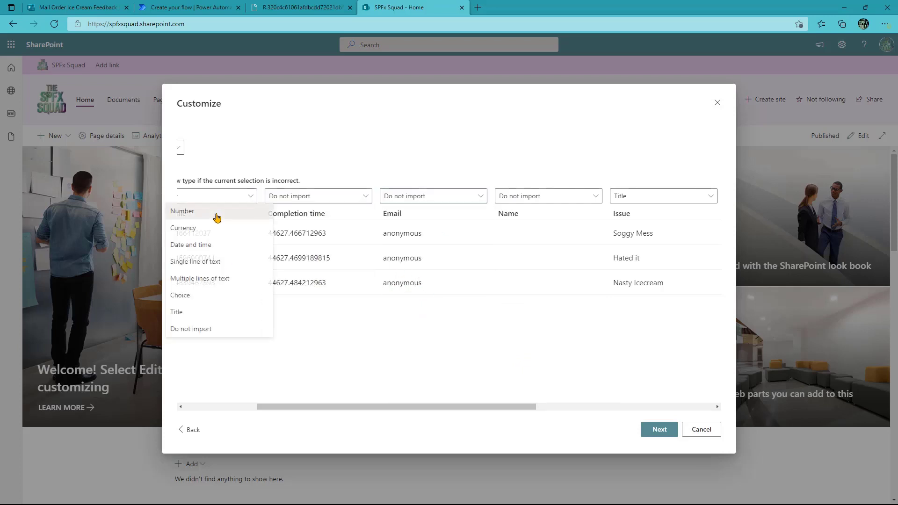
left_click(234, 330)
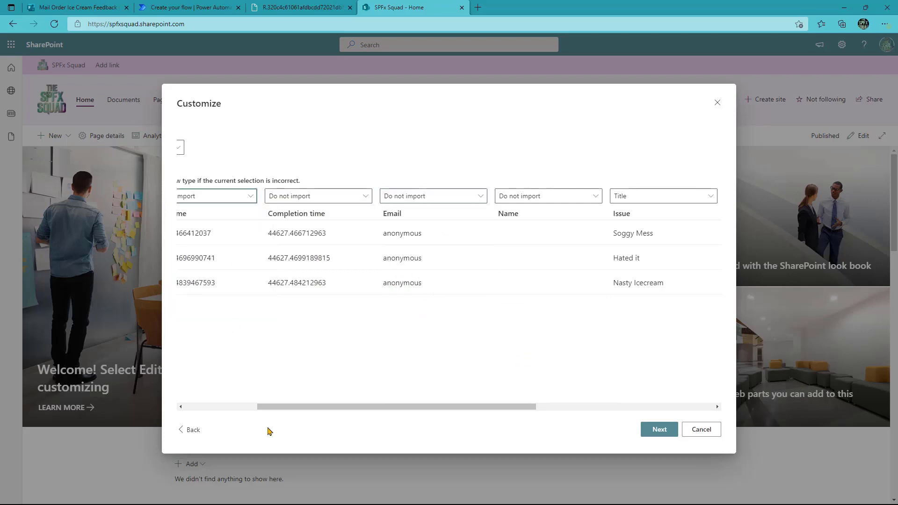
left_click(246, 408)
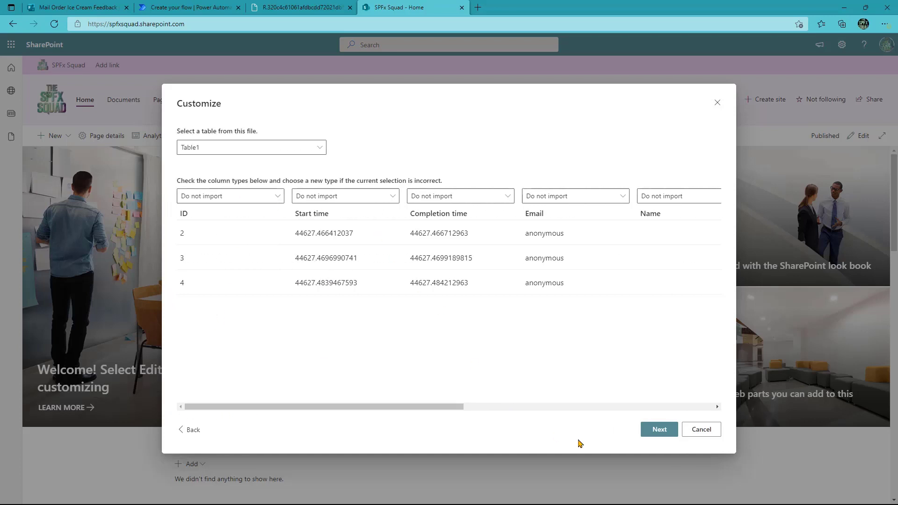
left_click(664, 429)
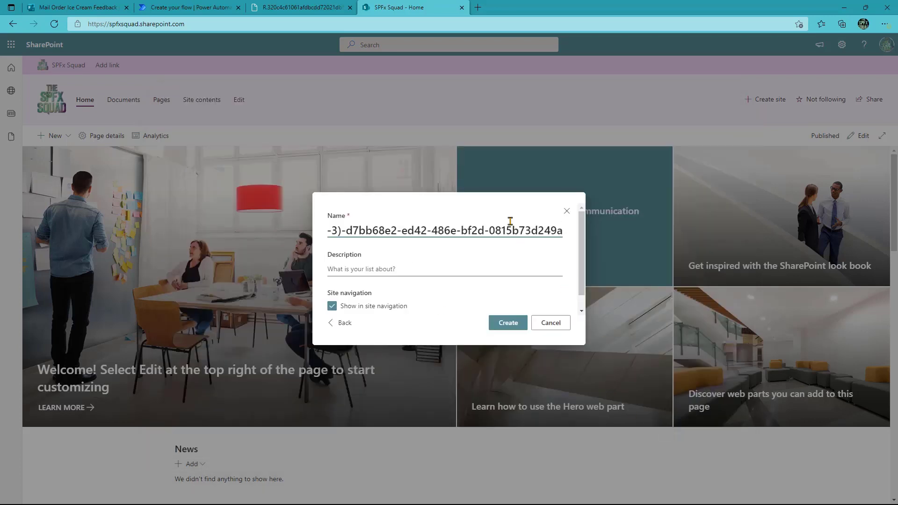
- Name the new list IceCreamFeedback and create it
key("ctrl+a")
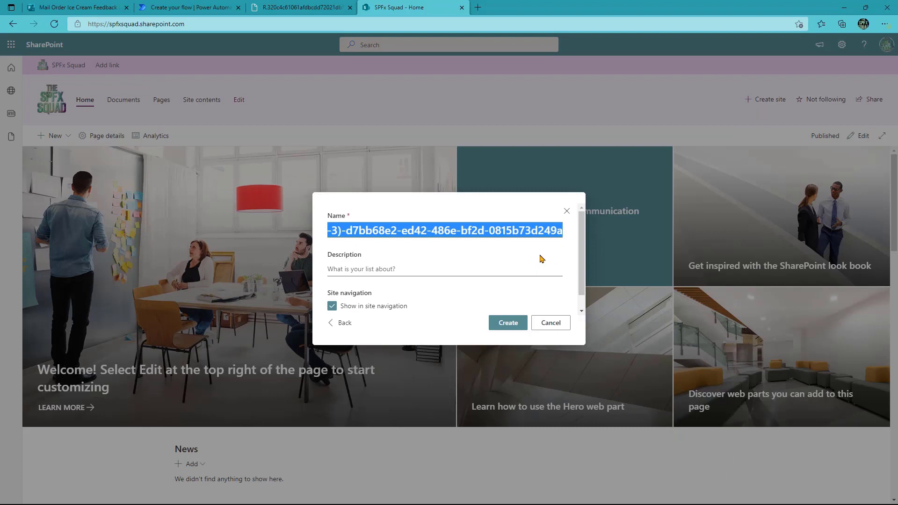
key("BackSpace")
type("IceCr")
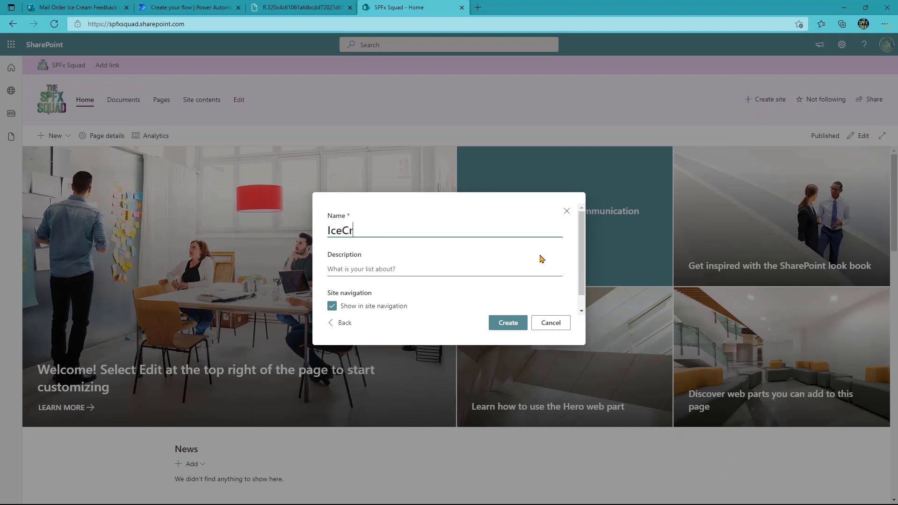
type("eam")
key("BackSpace")
key("BackSpace")
type("Feedback")
left_click(512, 323)
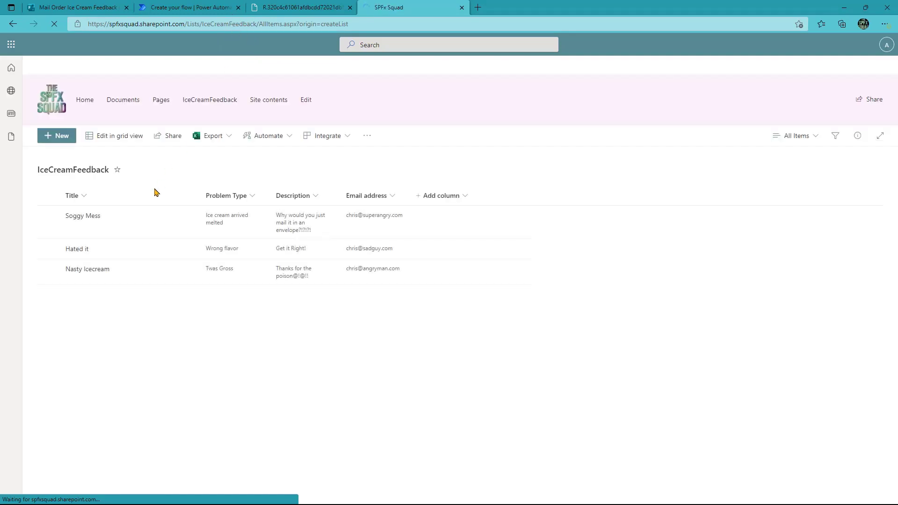
- Retitle the list to Ice Cream Feedback and save
left_click(87, 174)
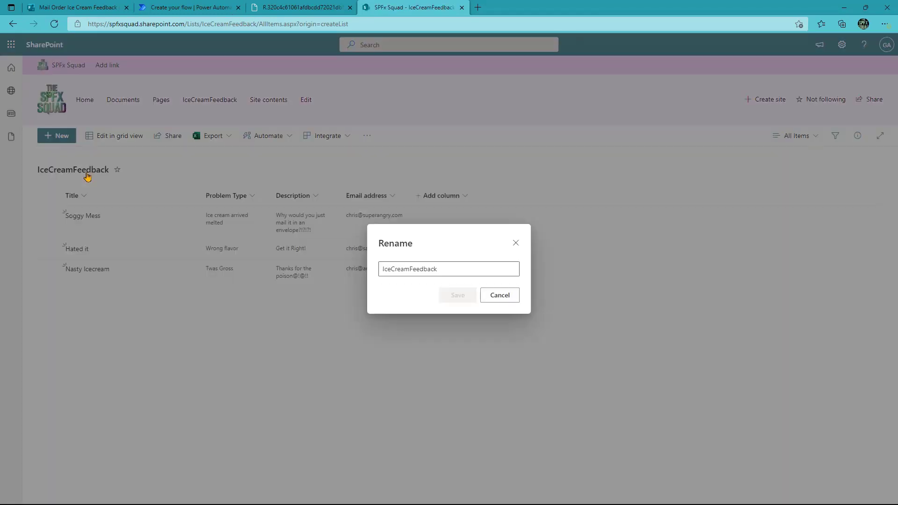
left_click(391, 268)
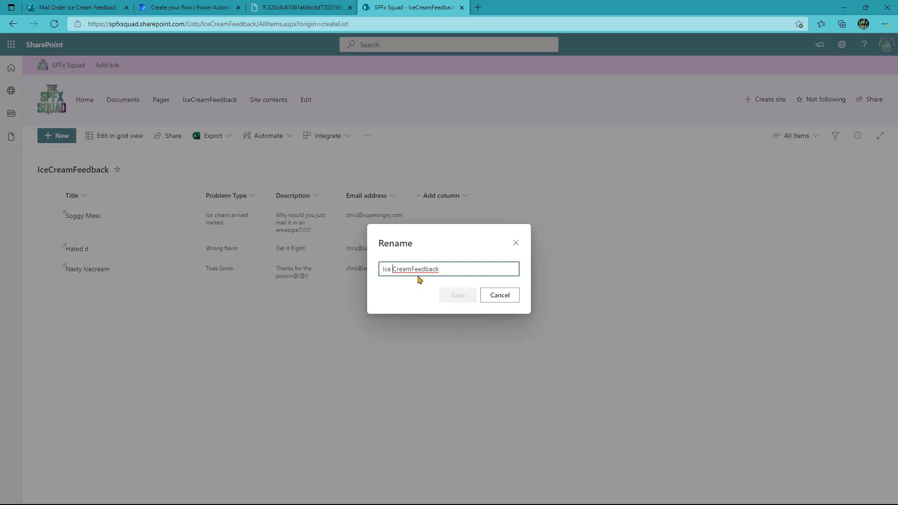
left_click(412, 270)
left_click(457, 295)
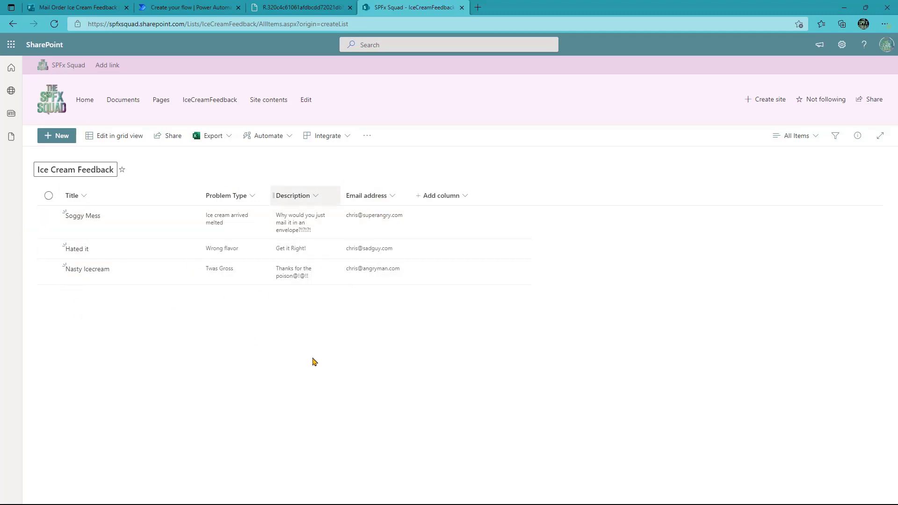
- Point Create item at the SPFx Squad site and the Ice Cream Feedback list
left_click(204, 6)
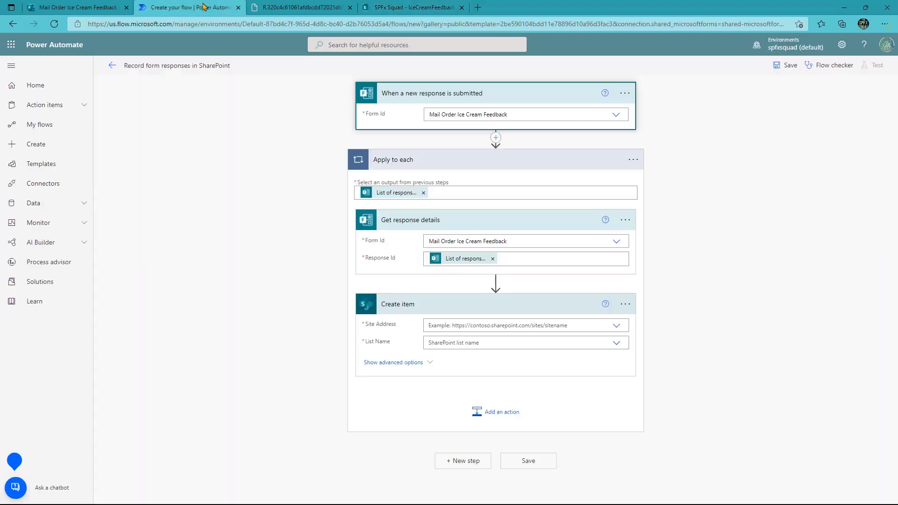
left_click(616, 327)
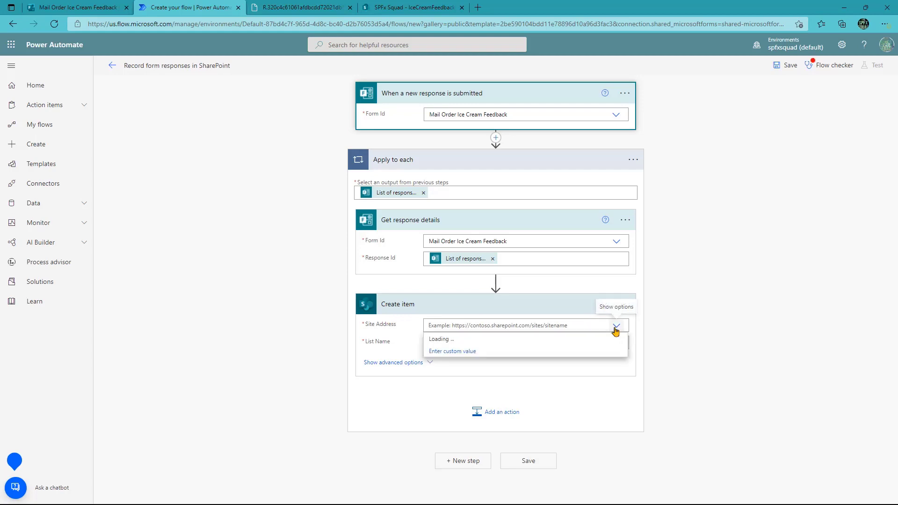
left_click(597, 355)
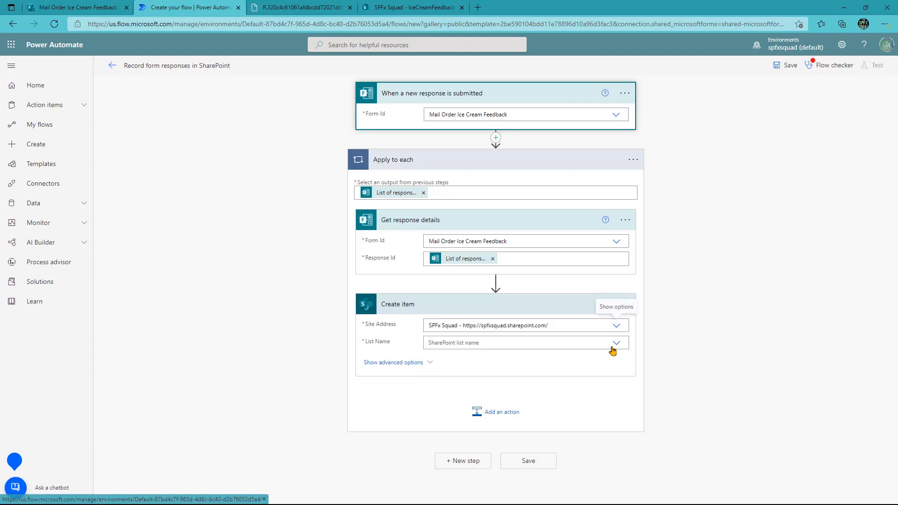
left_click(613, 349)
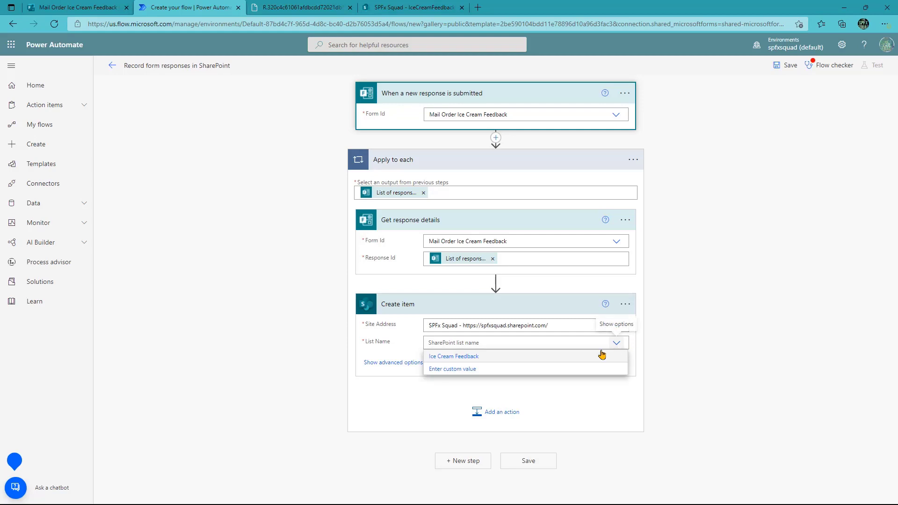
left_click(579, 362)
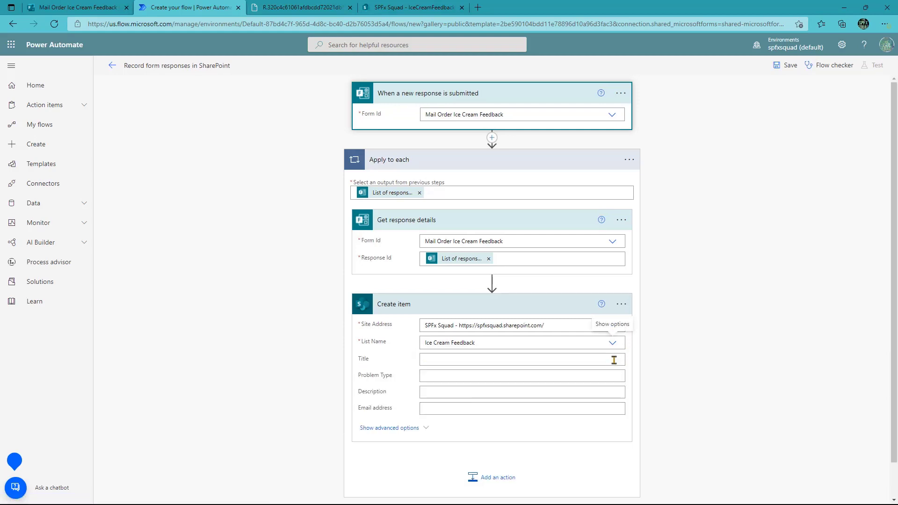
- Fill Title, Problem Type, Description and Email address with the matching form answers
left_click(614, 360)
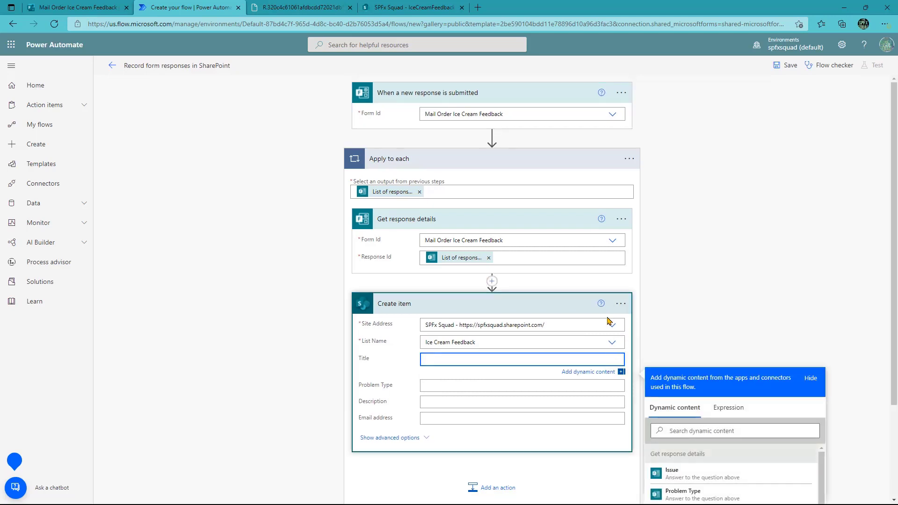
scroll(609, 321, "down", 3)
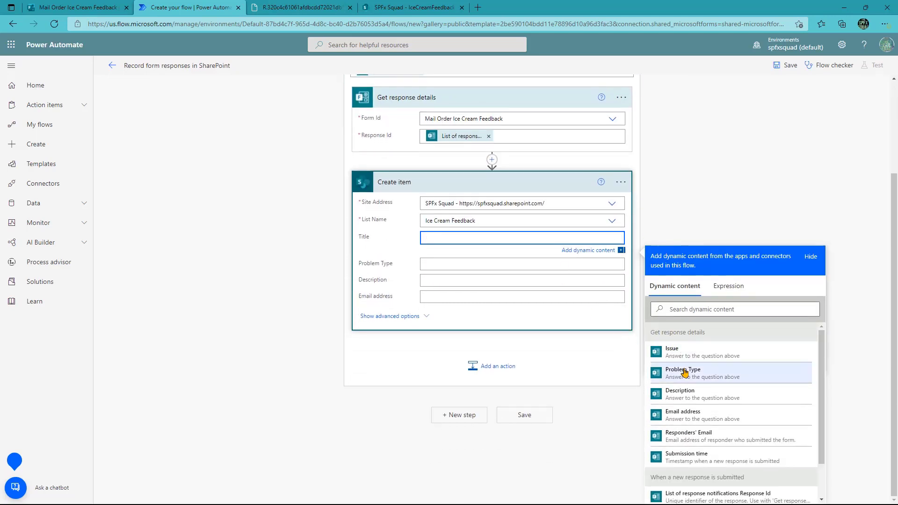
left_click(688, 354)
left_click(510, 267)
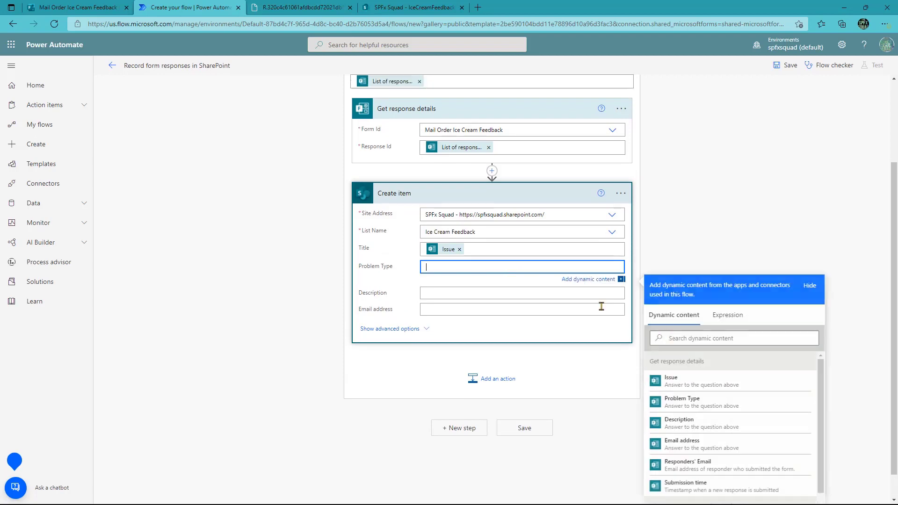
left_click(650, 403)
left_click(428, 296)
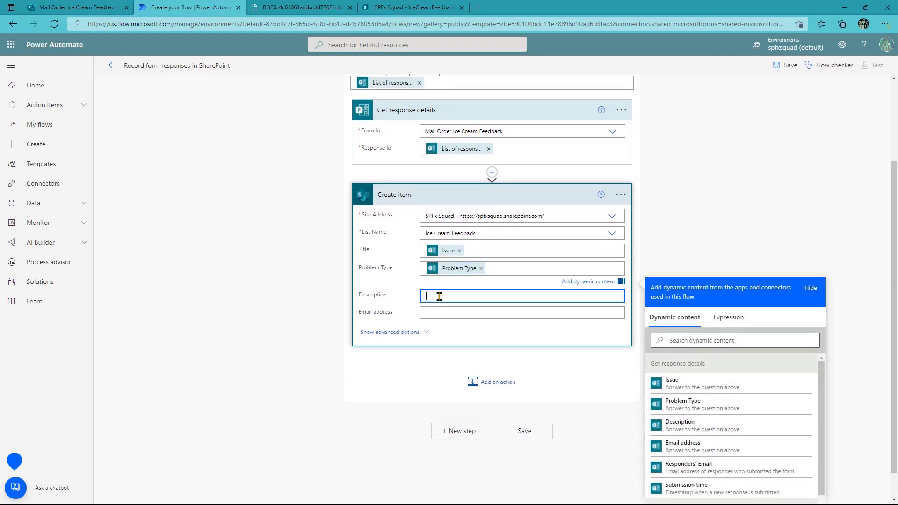
left_click(700, 453)
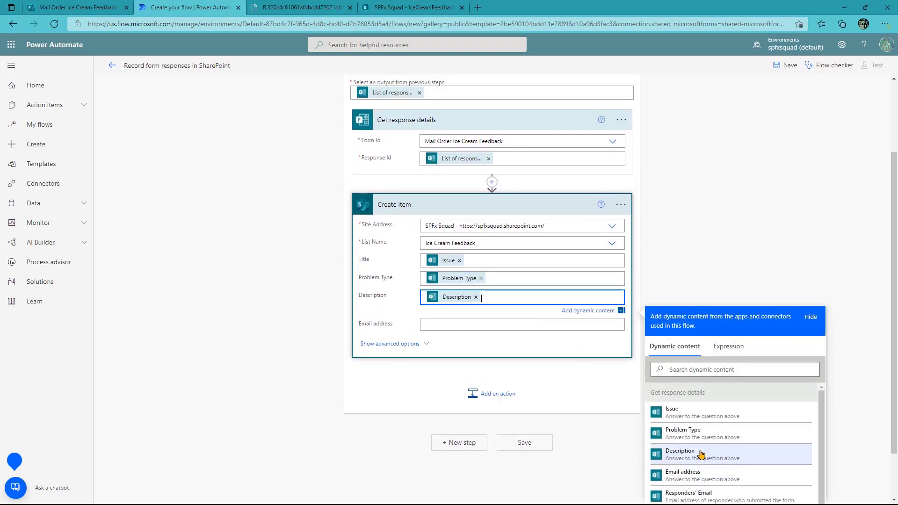
left_click(474, 325)
scroll(703, 496, "down", 1)
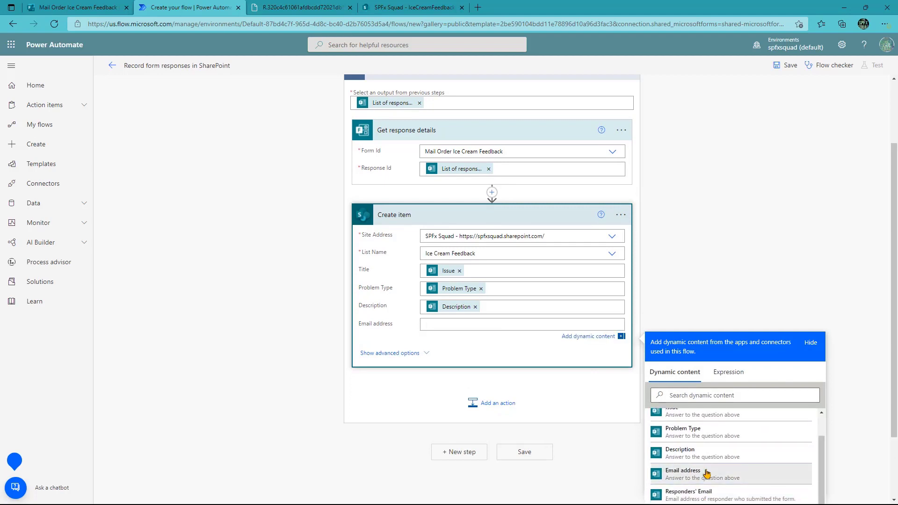
left_click(681, 474)
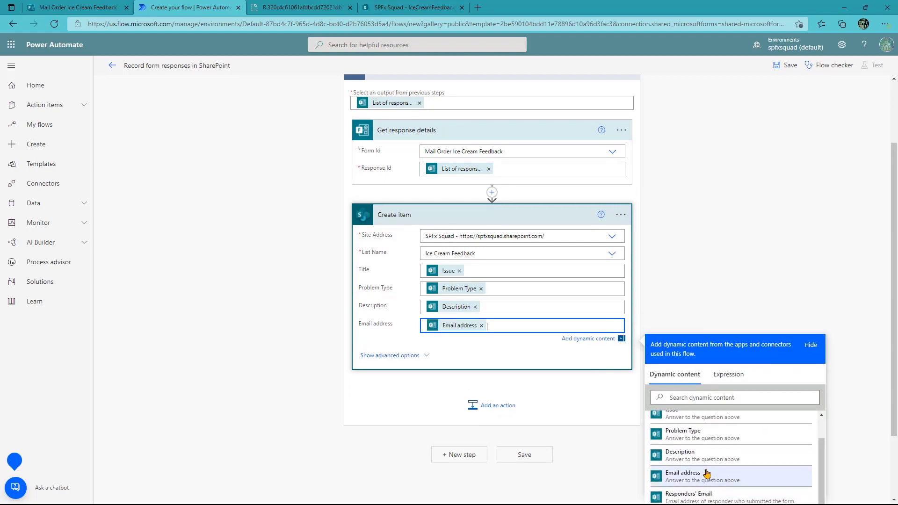
- Save the flow and start a manual test run
left_click(787, 67)
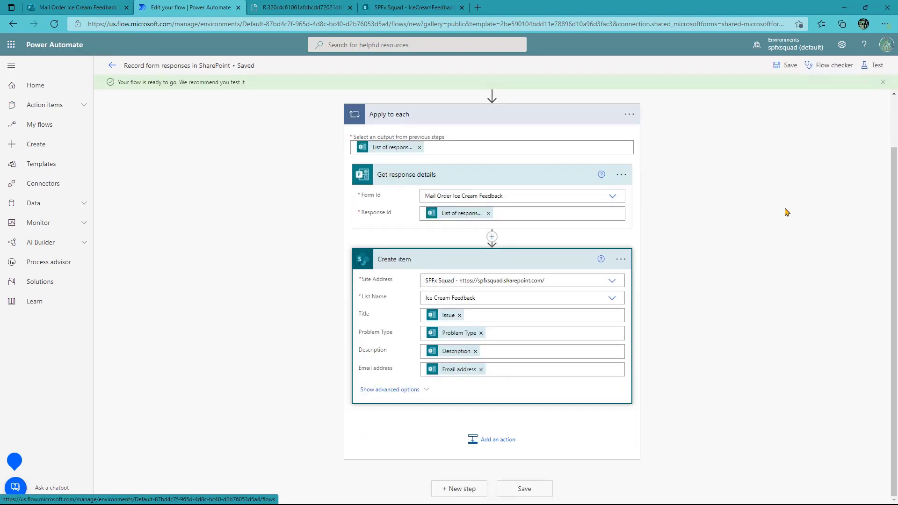
left_click(876, 65)
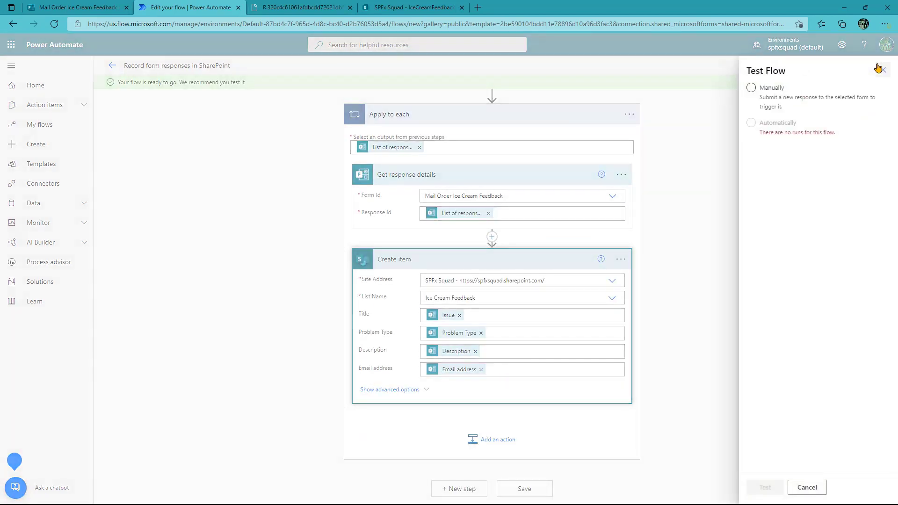
left_click(754, 89)
left_click(766, 491)
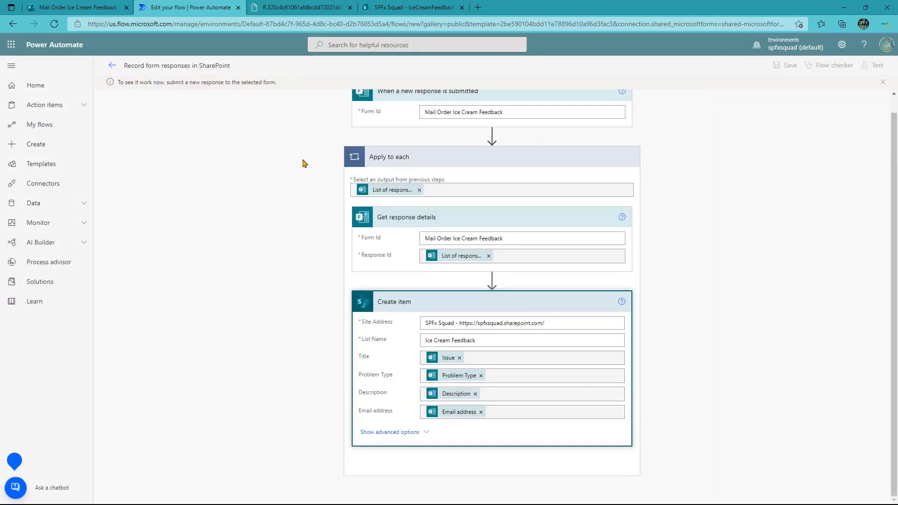
left_click(69, 5)
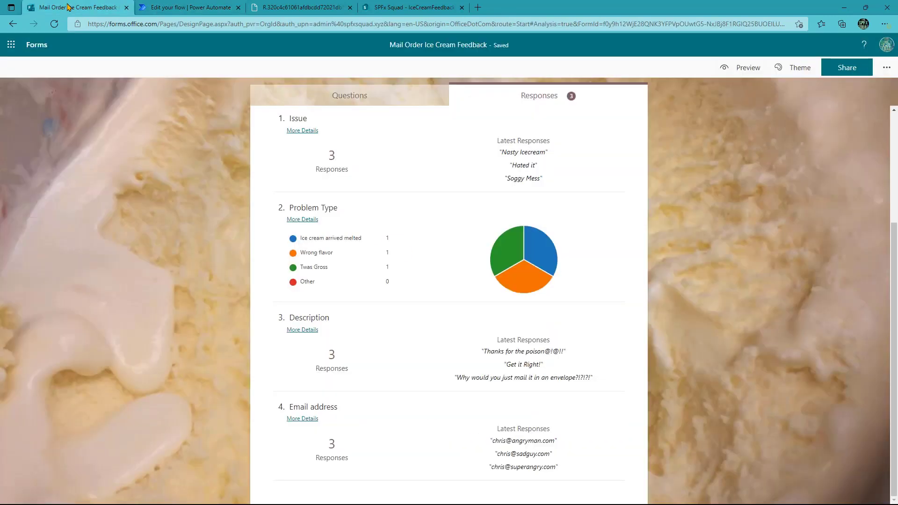
- Preview the form, answer Issue with 'Arrived with extra chunks' and choose Twas Gross
left_click(341, 99)
left_click(728, 69)
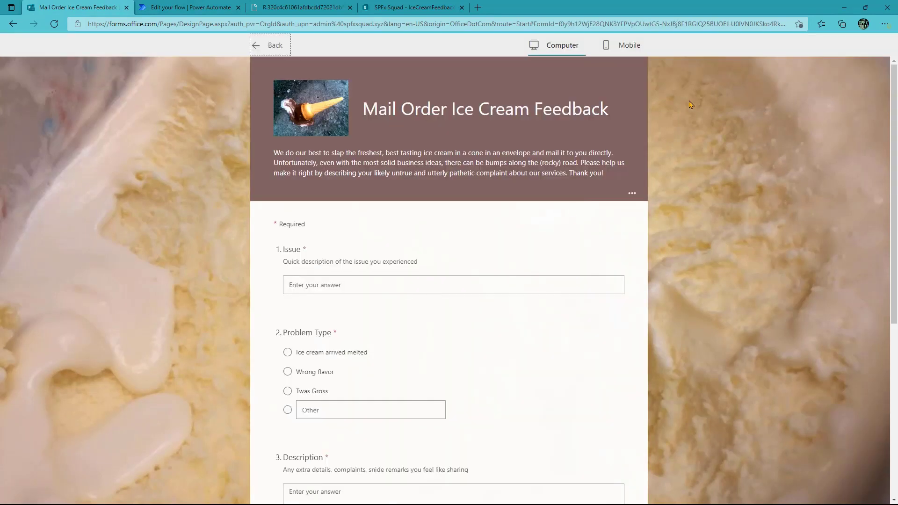
left_click(341, 284)
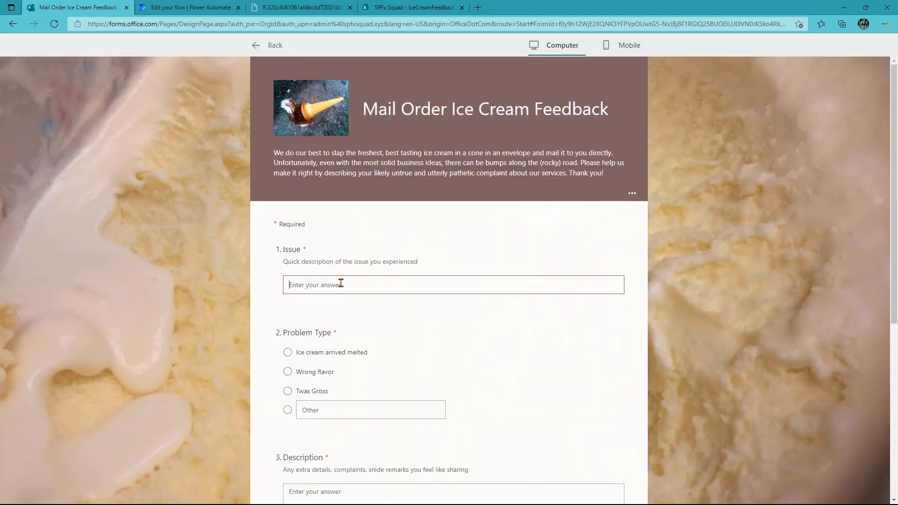
type("Arrived with extra chunks")
left_click(288, 391)
scroll(287, 384, "down", 3)
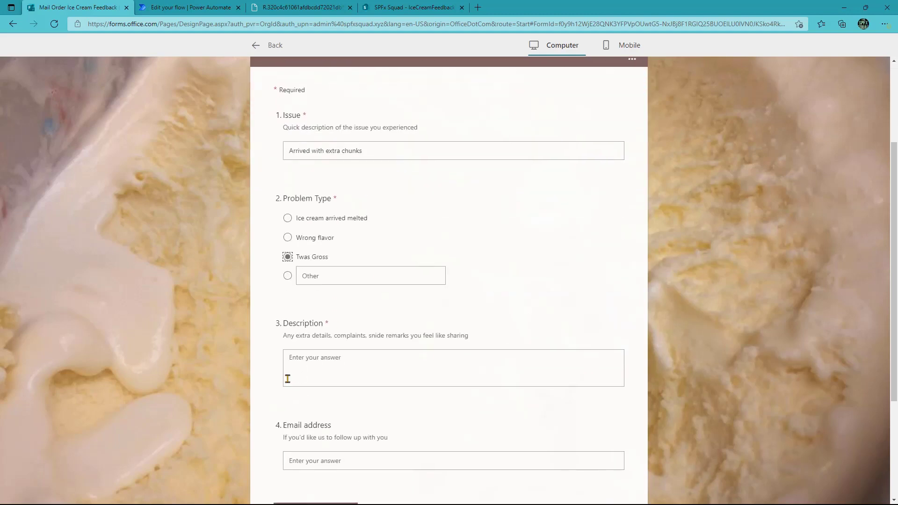
- Enter 'Why would you do this?!?' as Description, add a contact e-mail, and submit
left_click(304, 372)
type("Why would you do this?!?")
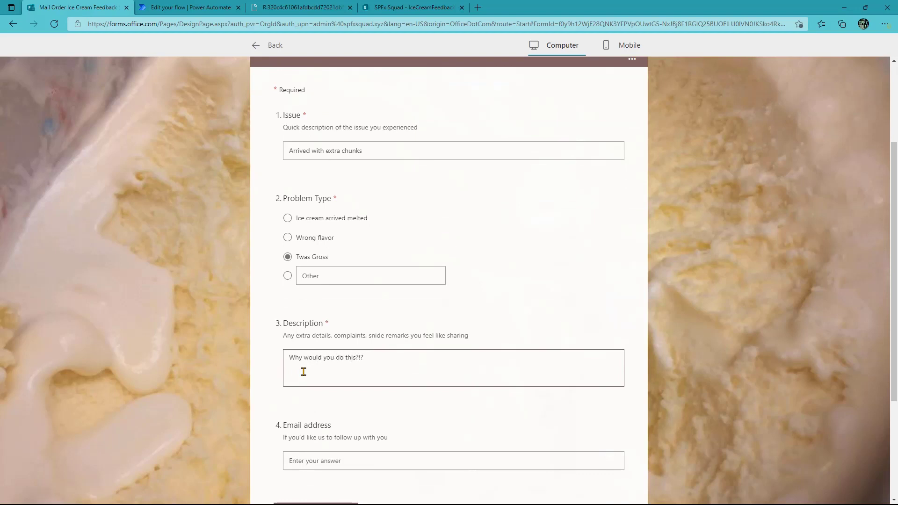
scroll(303, 371, "down", 3)
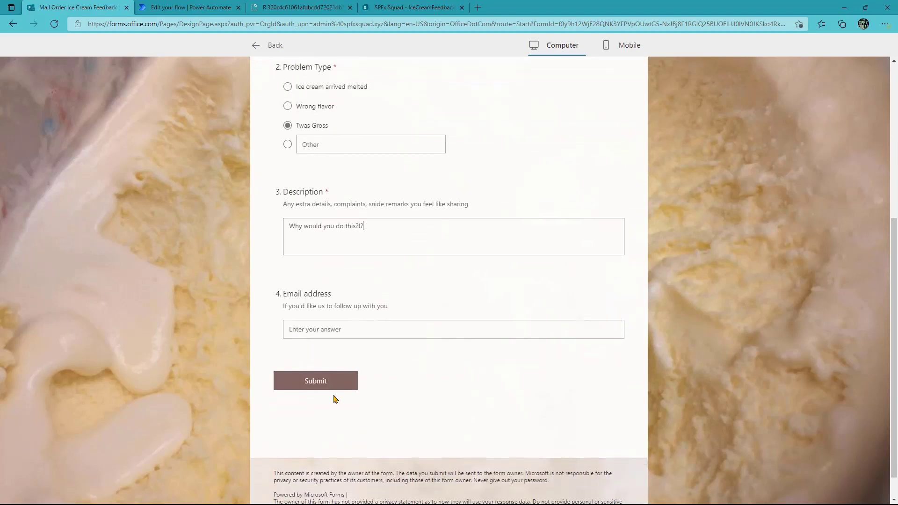
left_click(336, 326)
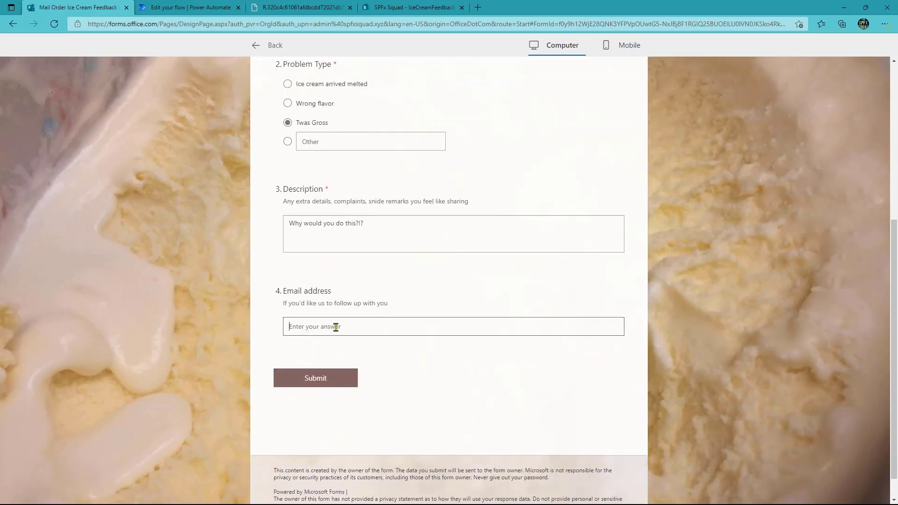
type("bob@bob.com")
left_click(337, 379)
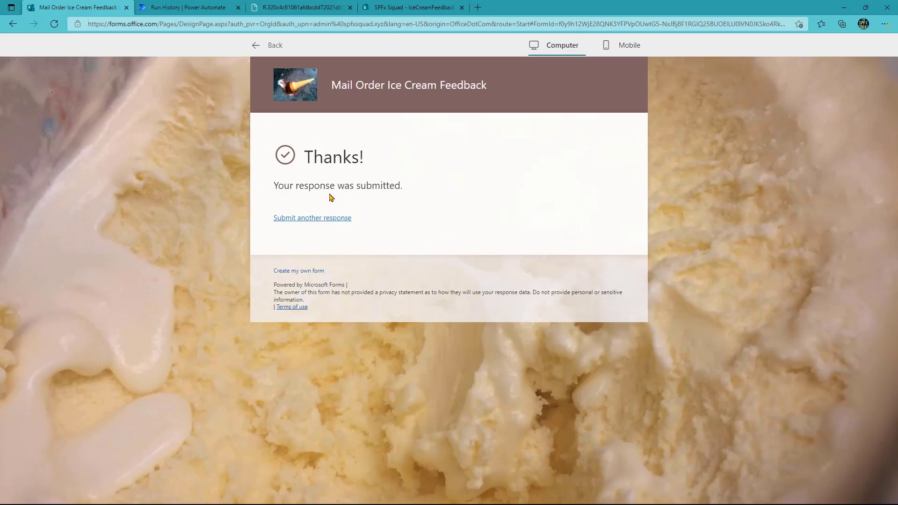
- Return to Power Automate and check that the flow run succeeded
left_click(191, 6)
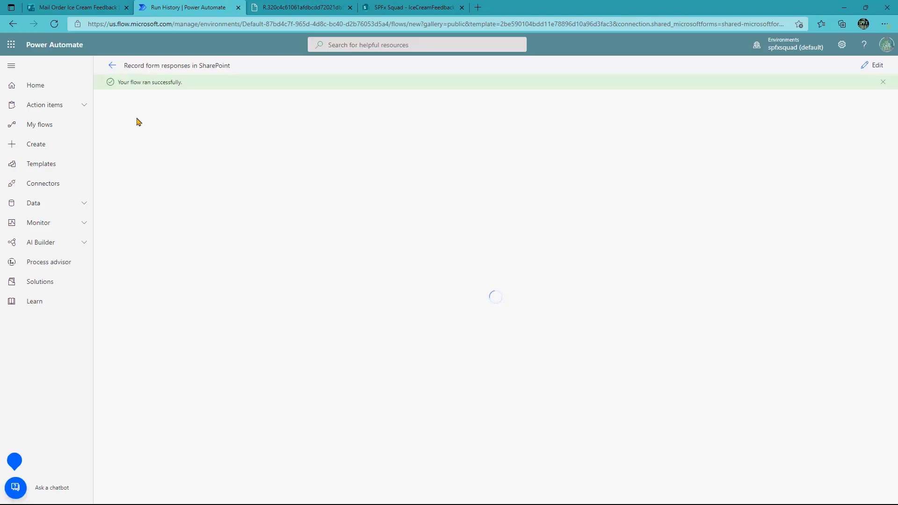